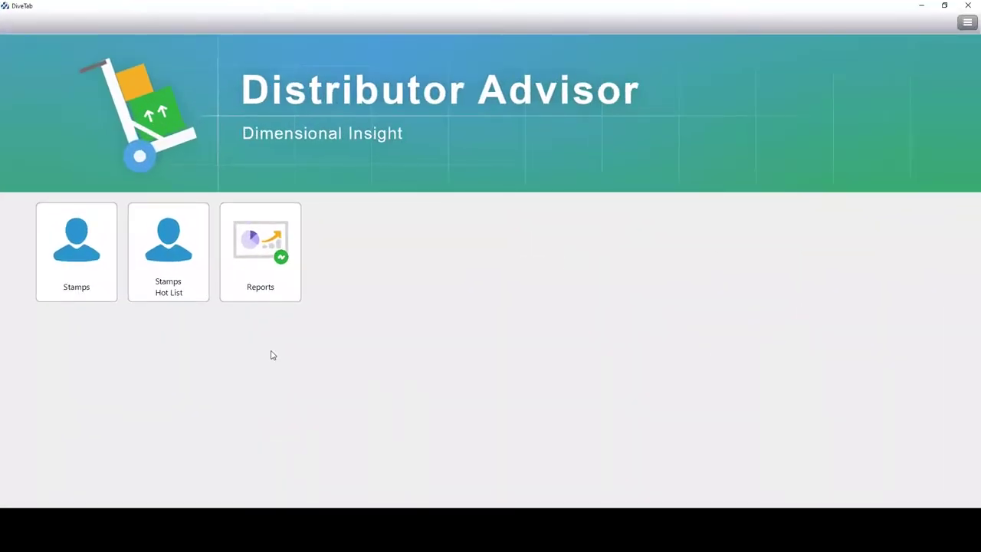
# Open the Stamps page and set its anchor date to May 29, 2017
pyautogui.click(82, 253)
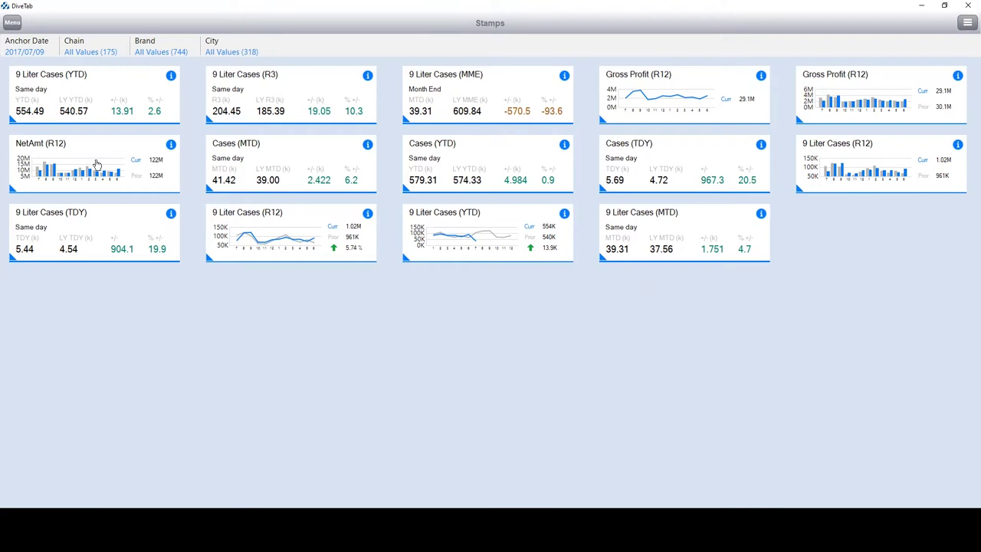
pyautogui.click(38, 50)
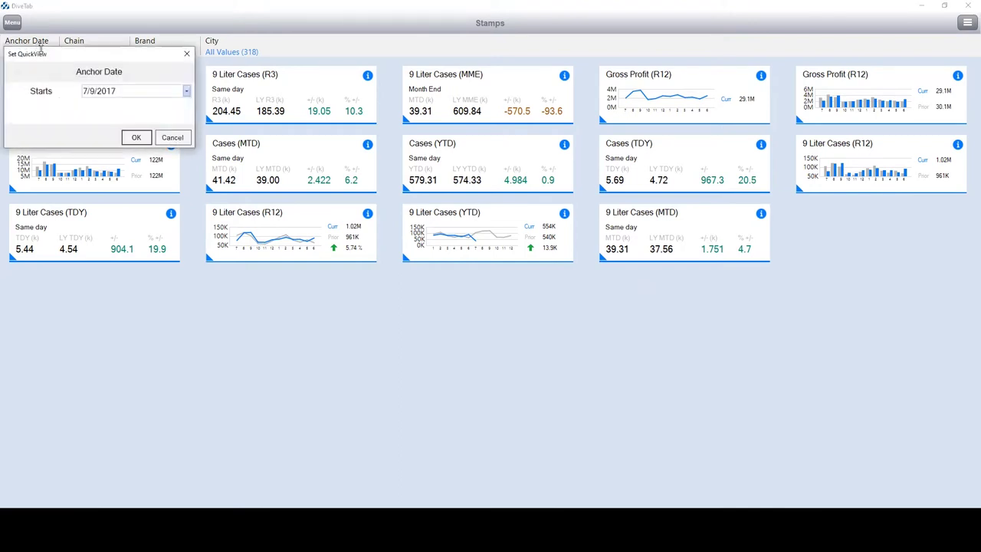
pyautogui.click(186, 93)
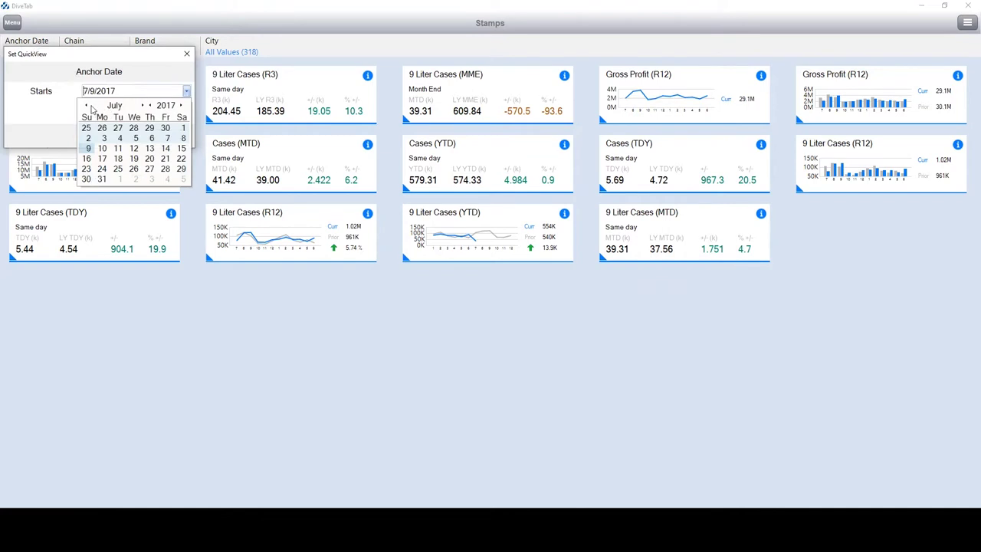
pyautogui.click(87, 106)
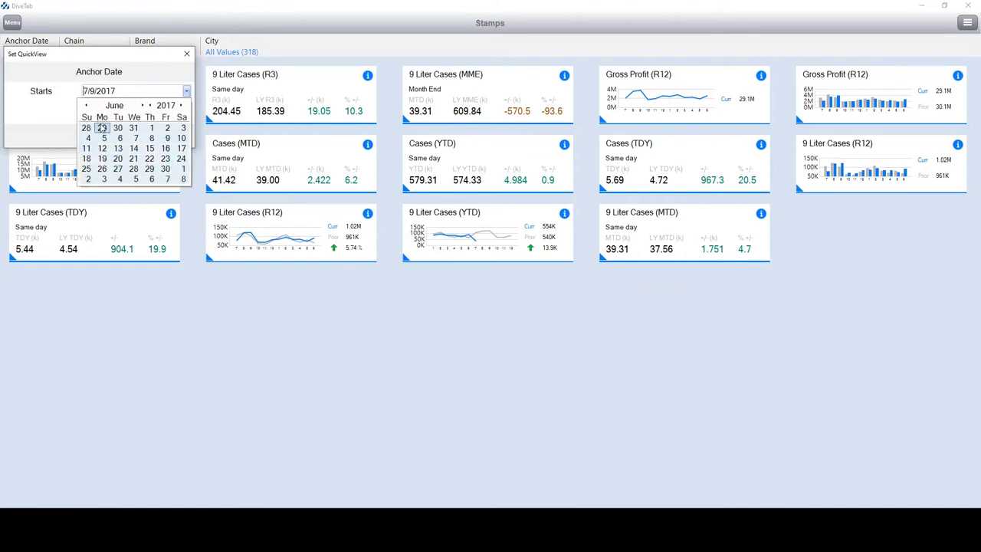
pyautogui.click(102, 127)
pyautogui.click(134, 137)
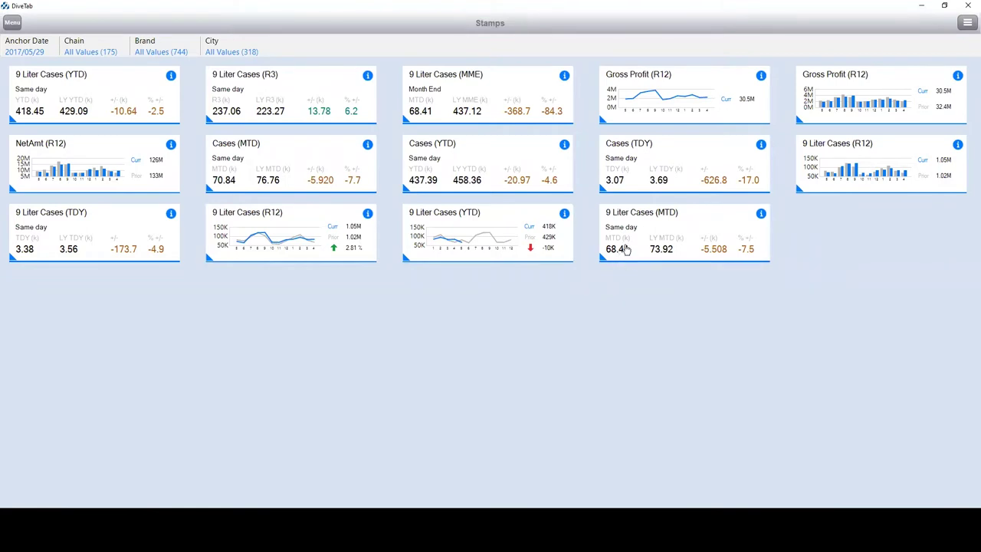
# Open the detail table of the 9 Liter Cases (MTD) stamp and sort it descending by 9 Liter Cases MTD
pyautogui.click(682, 234)
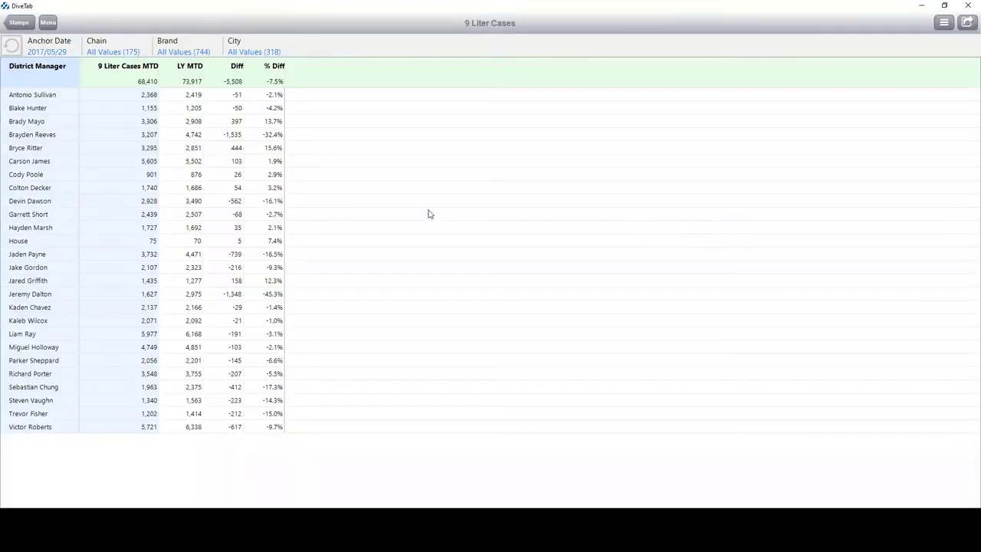
pyautogui.click(137, 71)
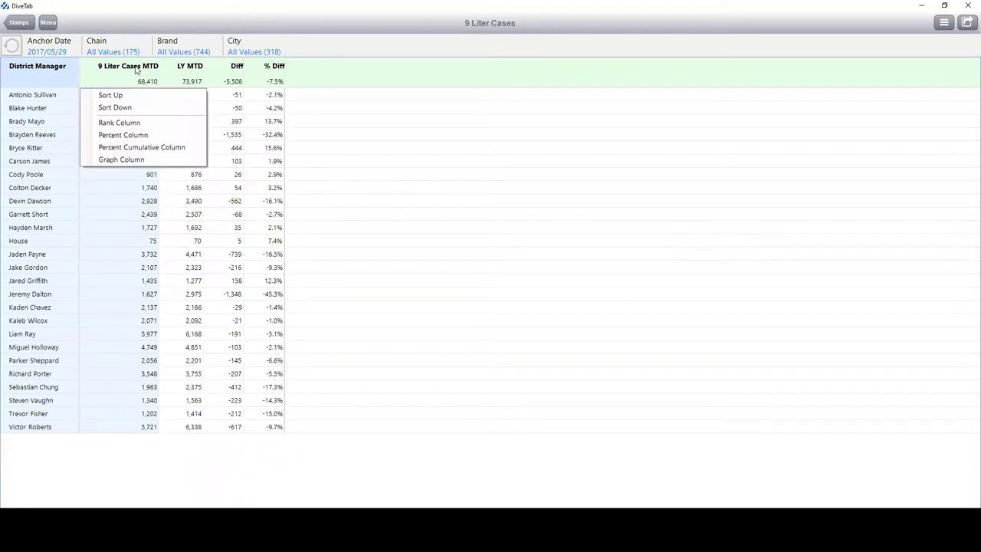
pyautogui.click(133, 109)
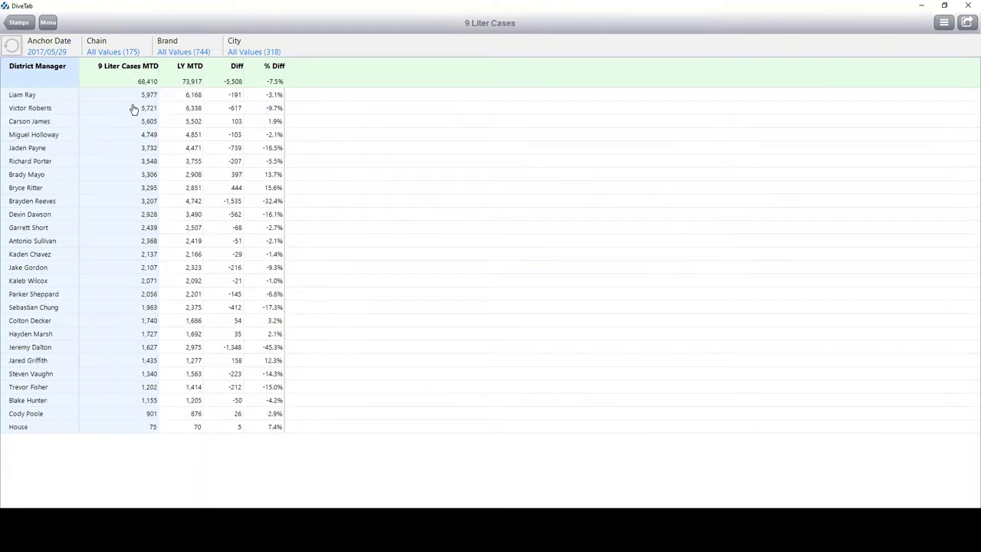
# Change the table's dimension from District Manager to Brand and drill into MISC Wine by District Manager
pyautogui.click(60, 74)
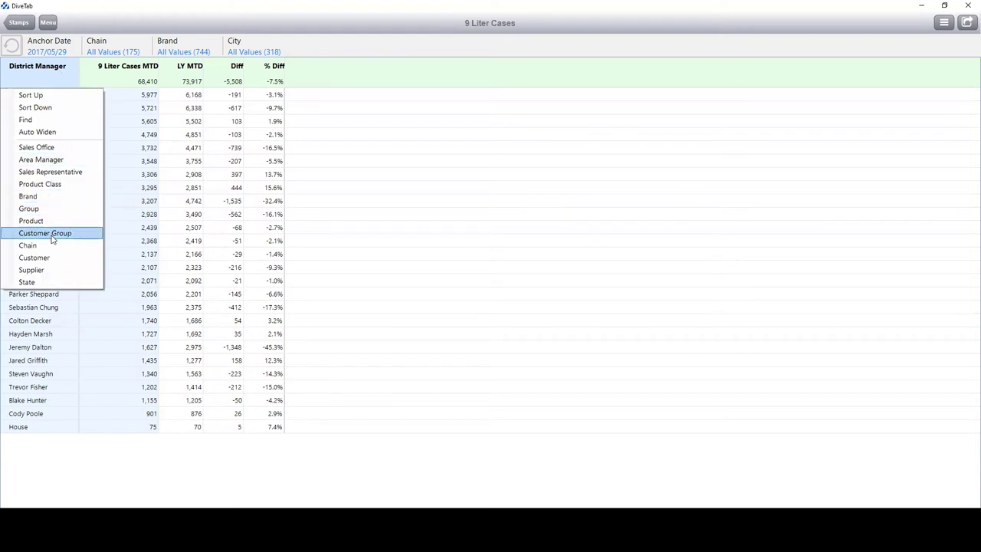
pyautogui.click(52, 197)
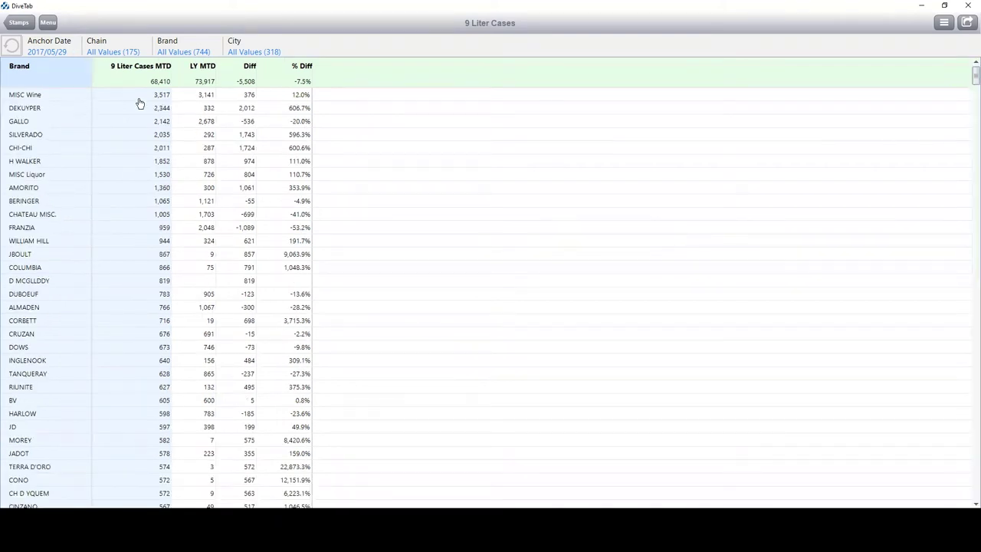
pyautogui.click(73, 100)
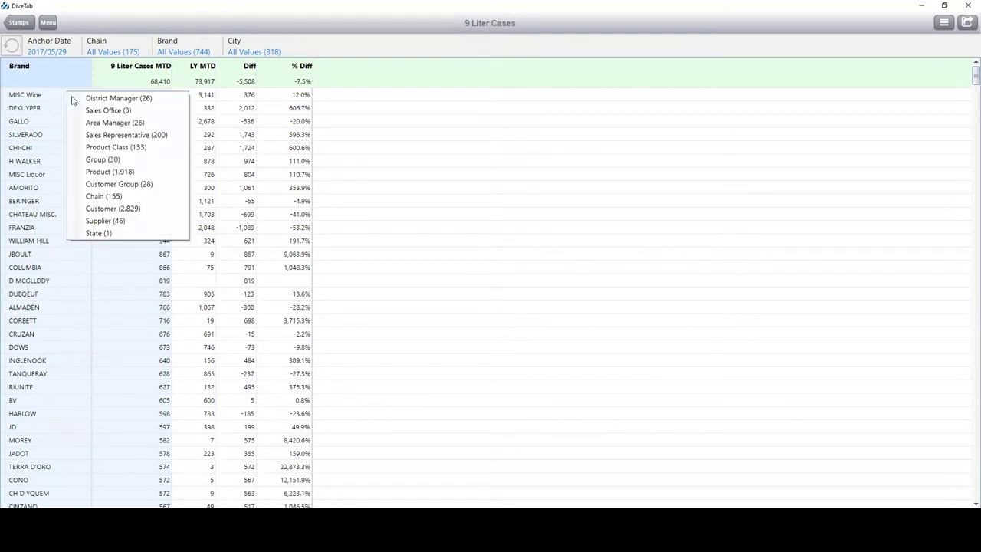
pyautogui.click(90, 98)
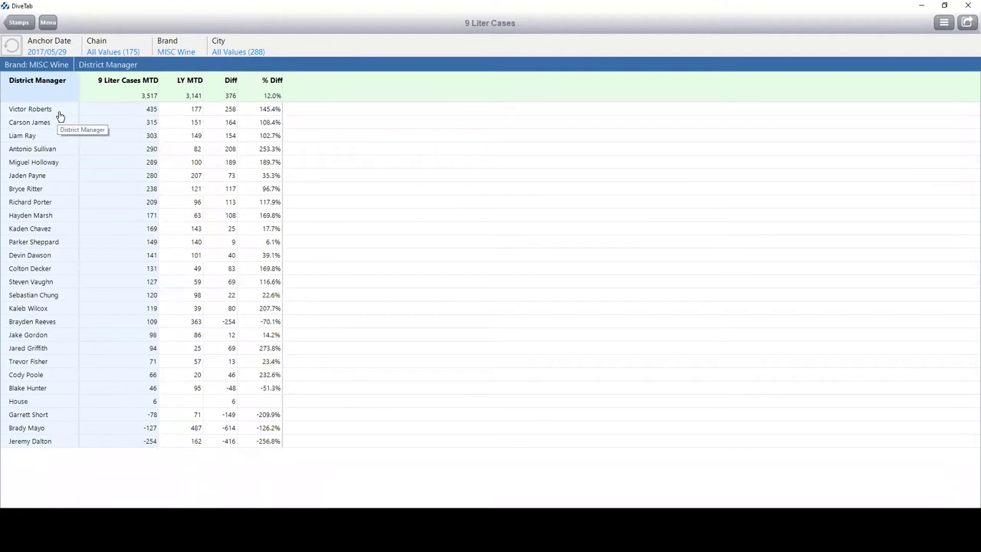
# Drill into the first-listed district manager by Product Class, and into FRENCH OTHER by Group
pyautogui.click(60, 115)
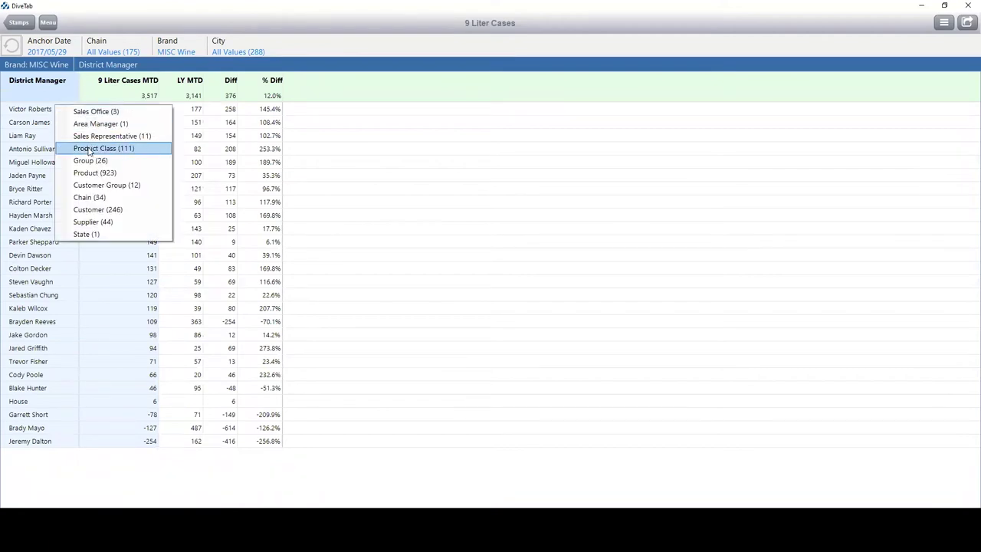
pyautogui.click(88, 149)
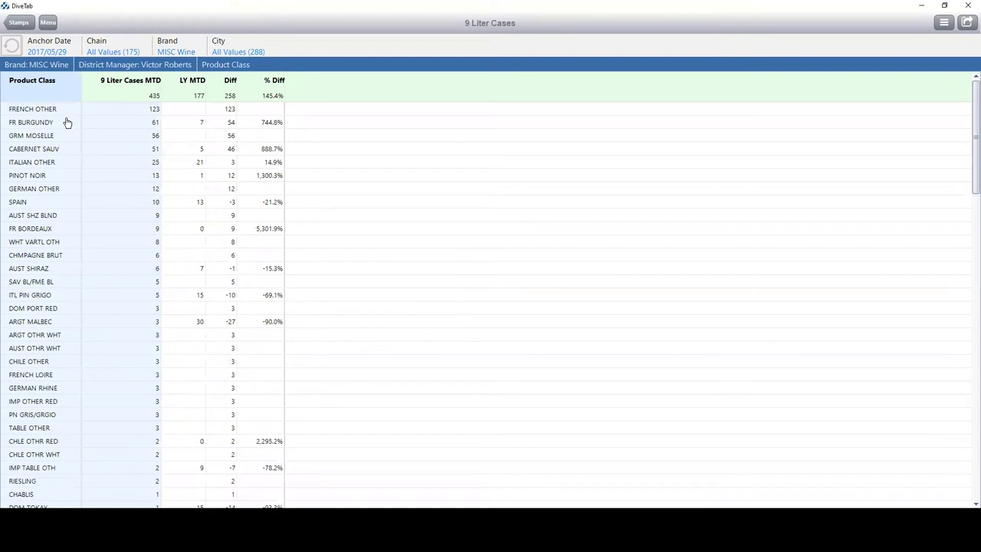
pyautogui.click(65, 118)
pyautogui.click(100, 155)
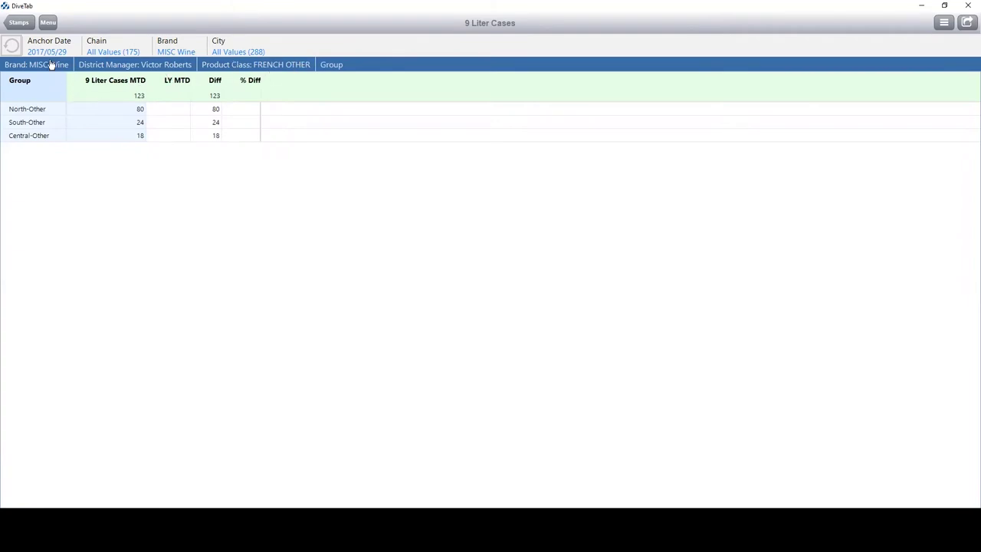
# Back out of the drill-down to the stamps overview and view the detail table of the 9 Liter Cases (R12) stamp
pyautogui.click(174, 66)
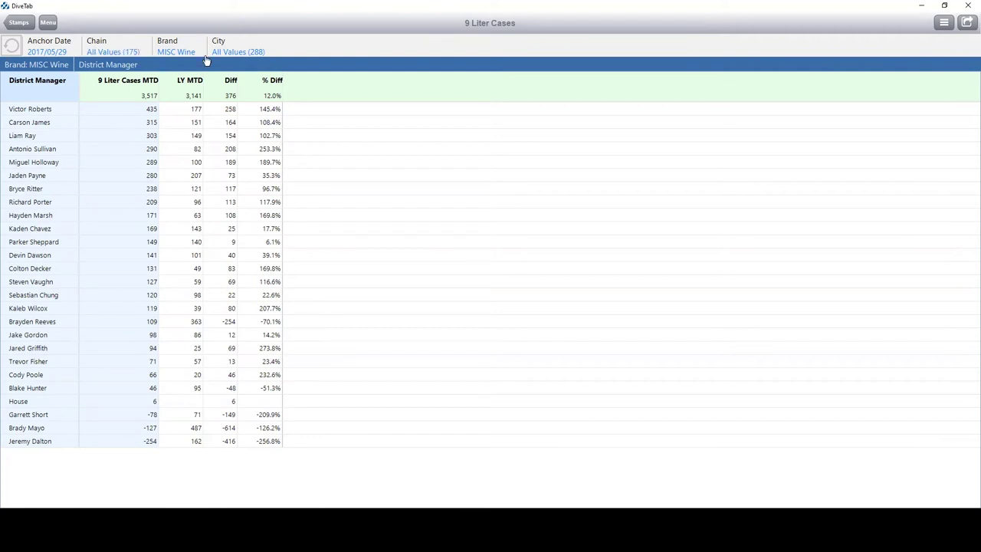
pyautogui.click(18, 22)
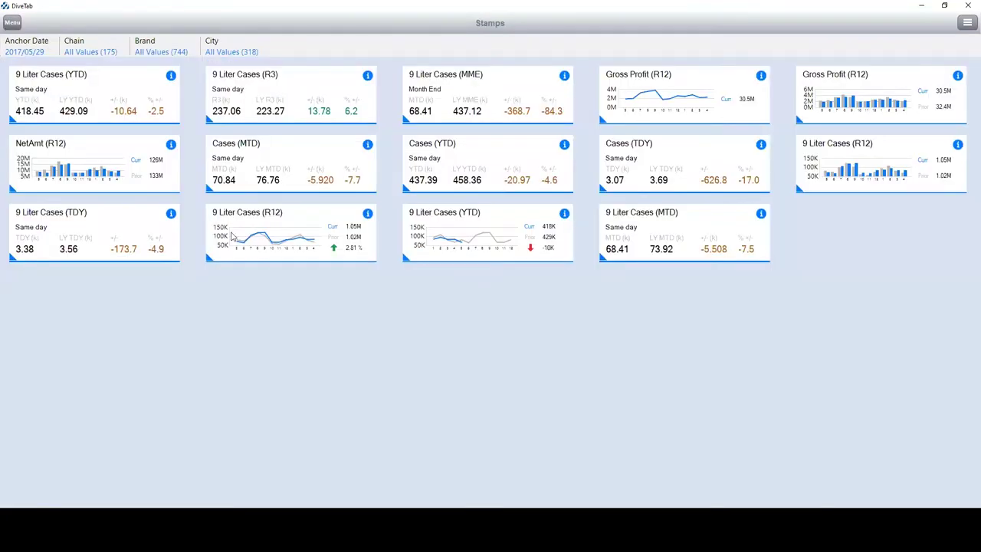
pyautogui.click(231, 234)
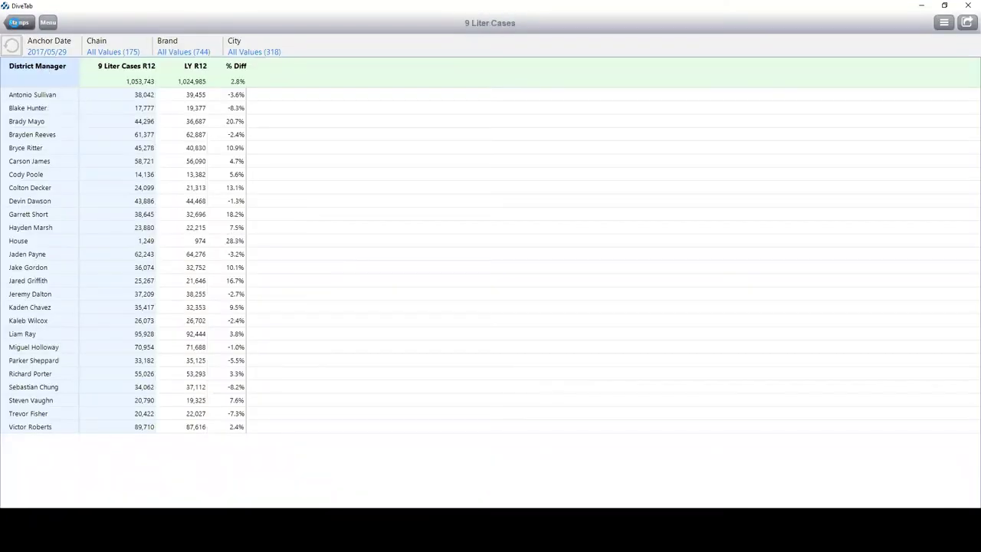
pyautogui.click(18, 23)
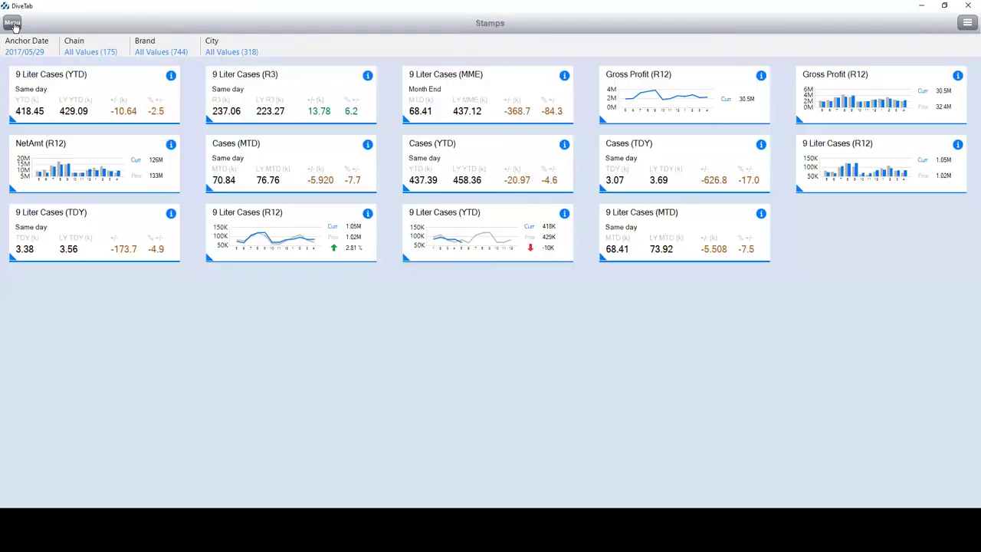
# Examine the measure information for the 9 Liter Cases (MTD) stamp and close it
pyautogui.click(761, 215)
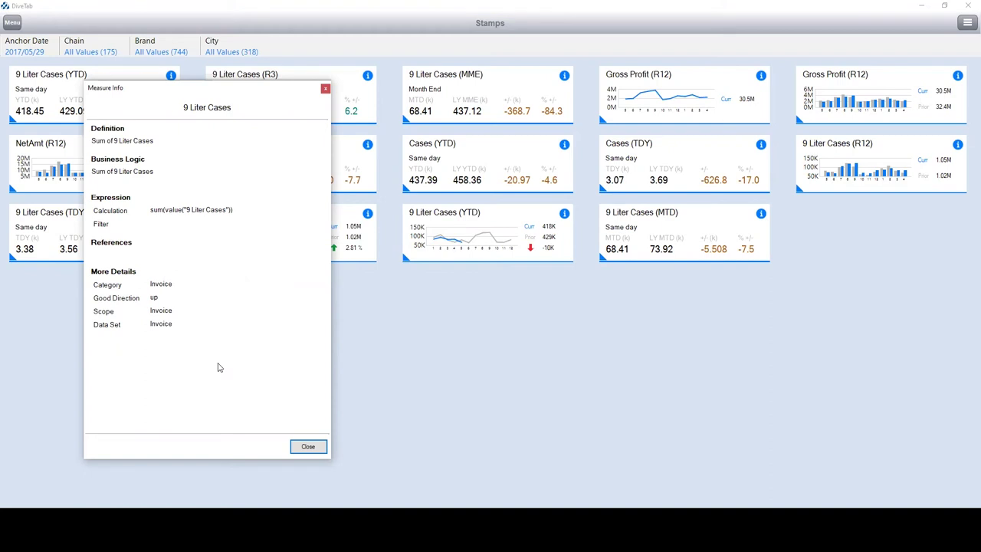
pyautogui.click(325, 91)
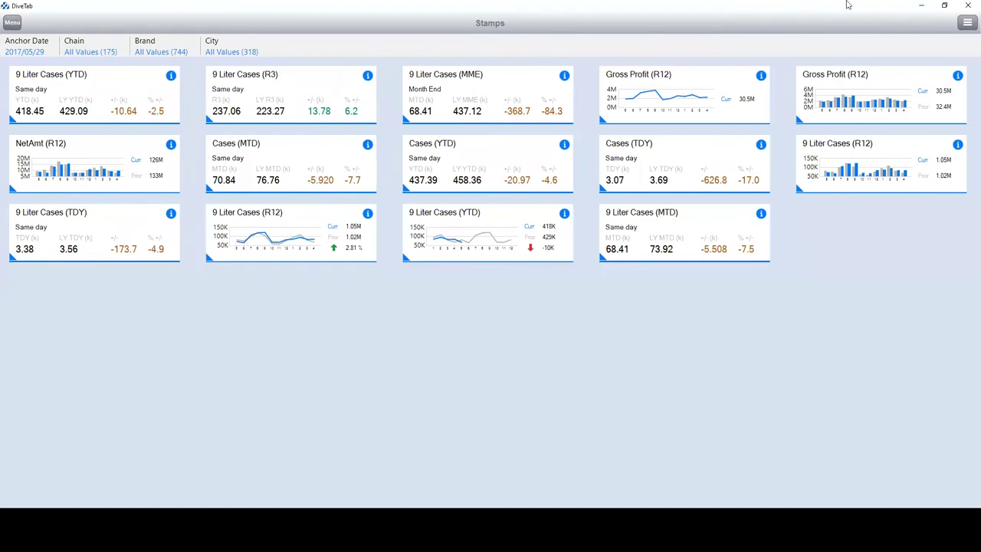
# Add a new stamp for the Market Share measure using the Bar Chart R12 template
pyautogui.click(967, 25)
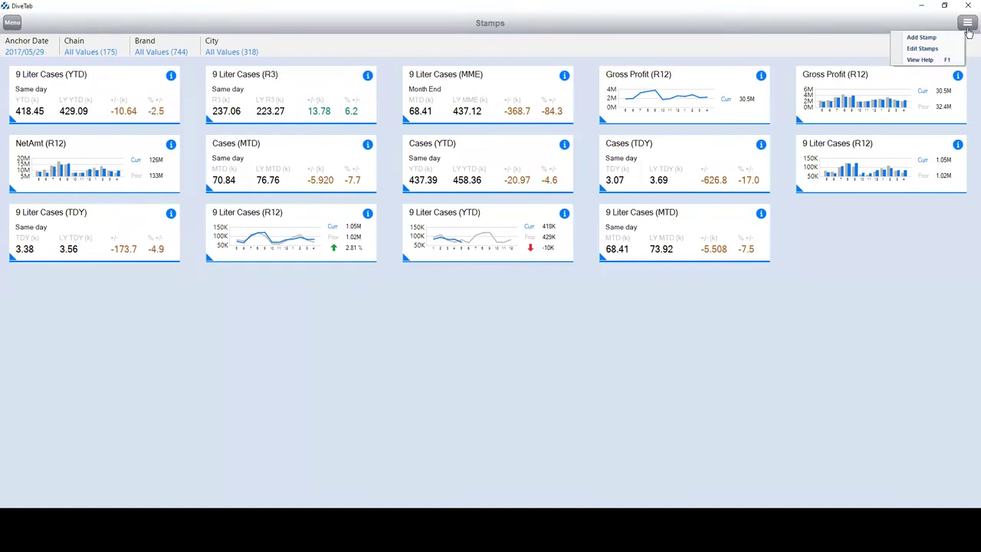
pyautogui.click(954, 39)
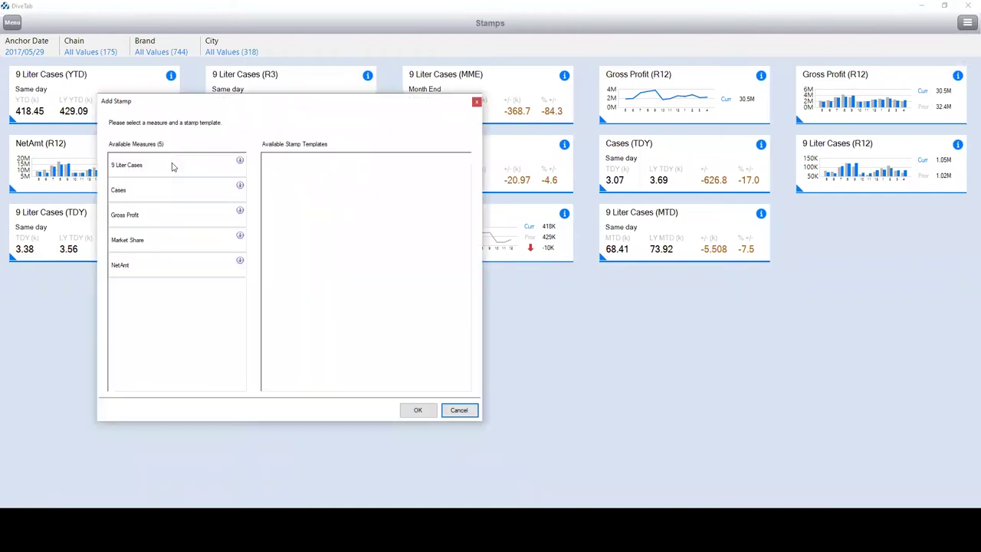
pyautogui.click(177, 244)
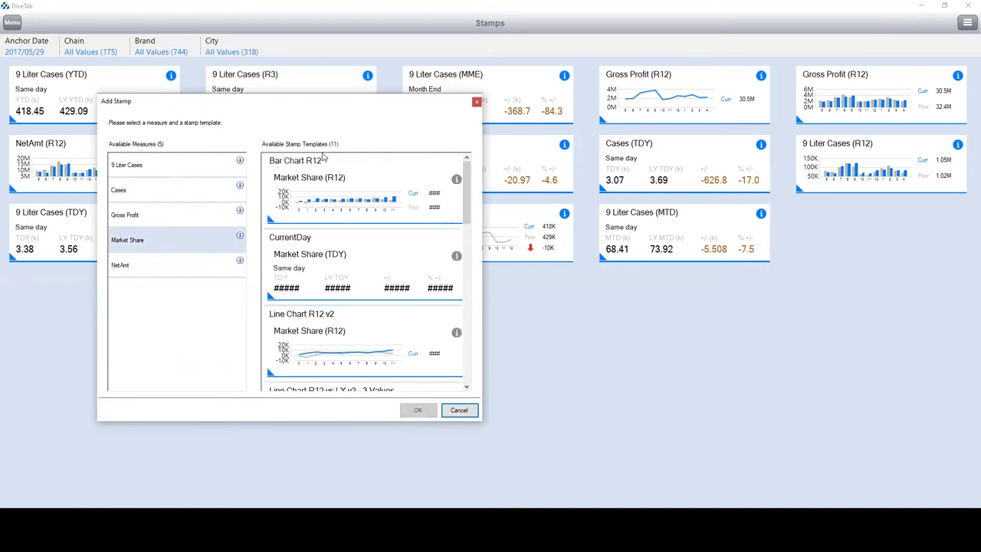
pyautogui.click(325, 184)
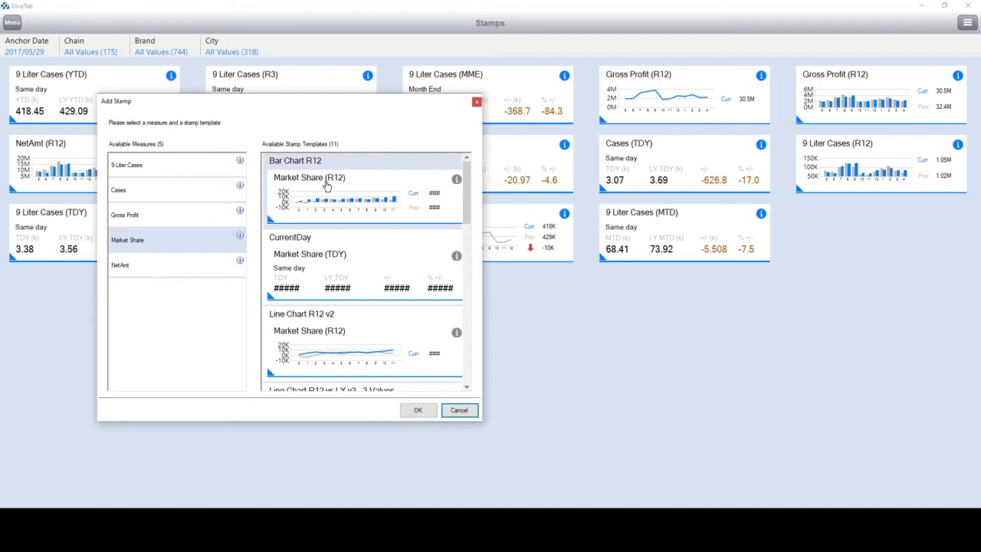
pyautogui.click(417, 411)
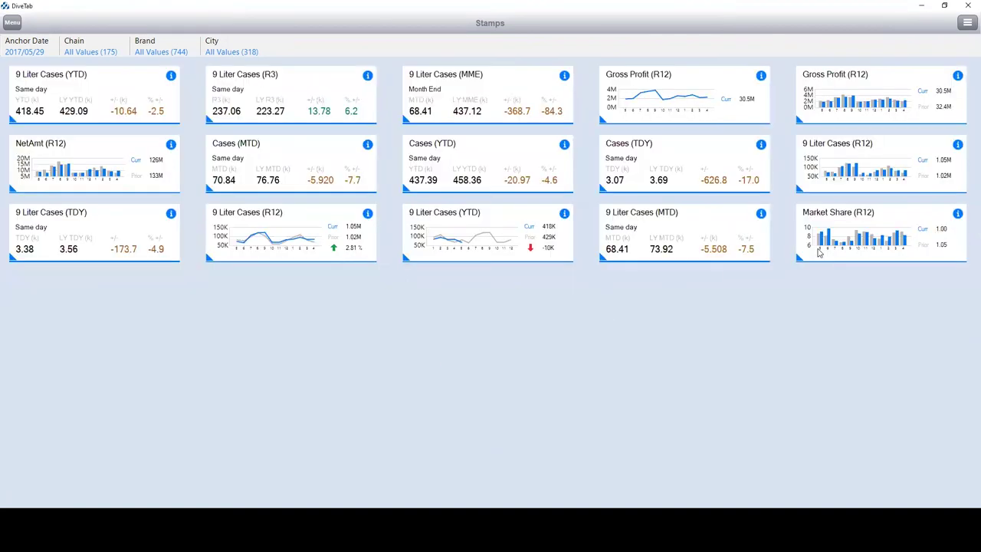
# Put the stamps into edit mode and request removal of the Market Share (R12) stamp, but decline the removal
pyautogui.click(967, 21)
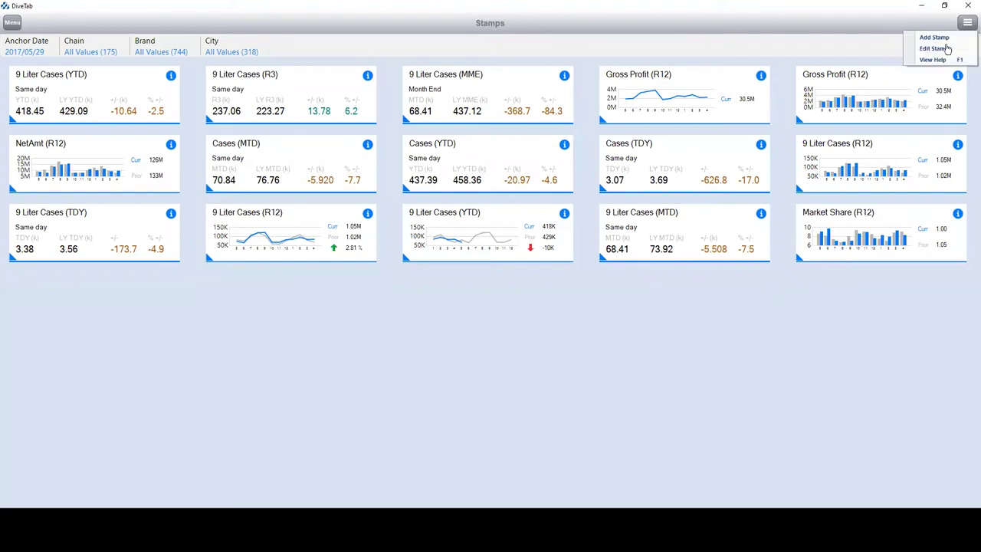
pyautogui.click(947, 49)
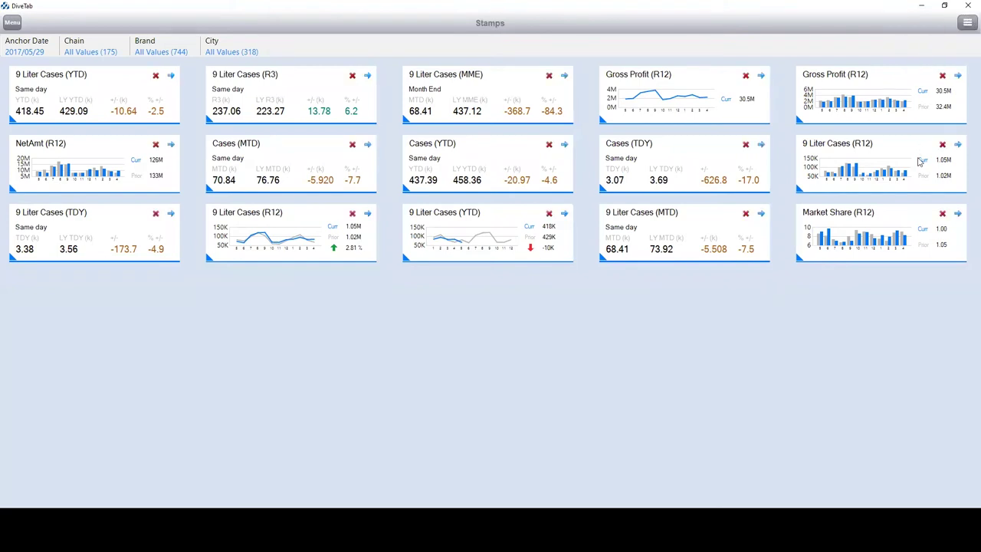
pyautogui.click(943, 215)
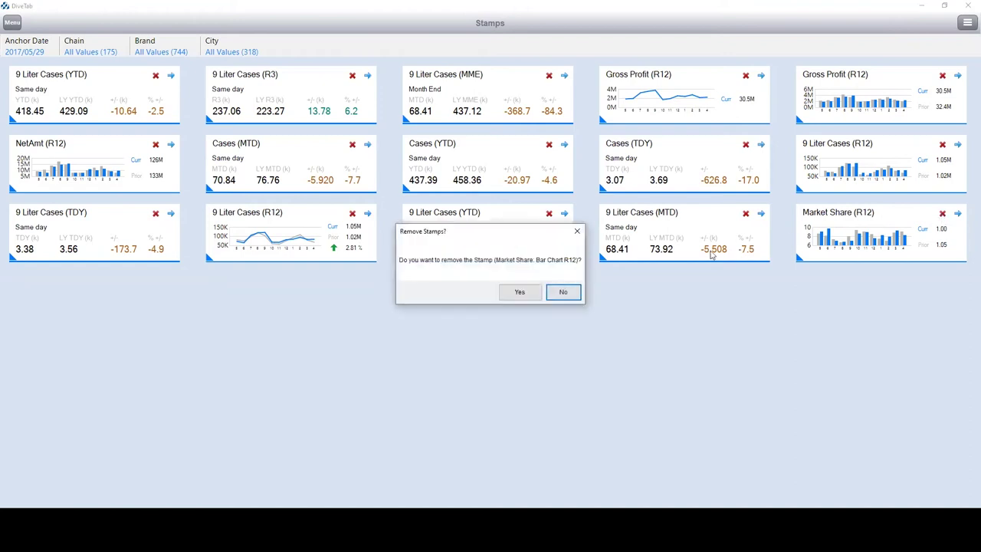
pyautogui.click(563, 292)
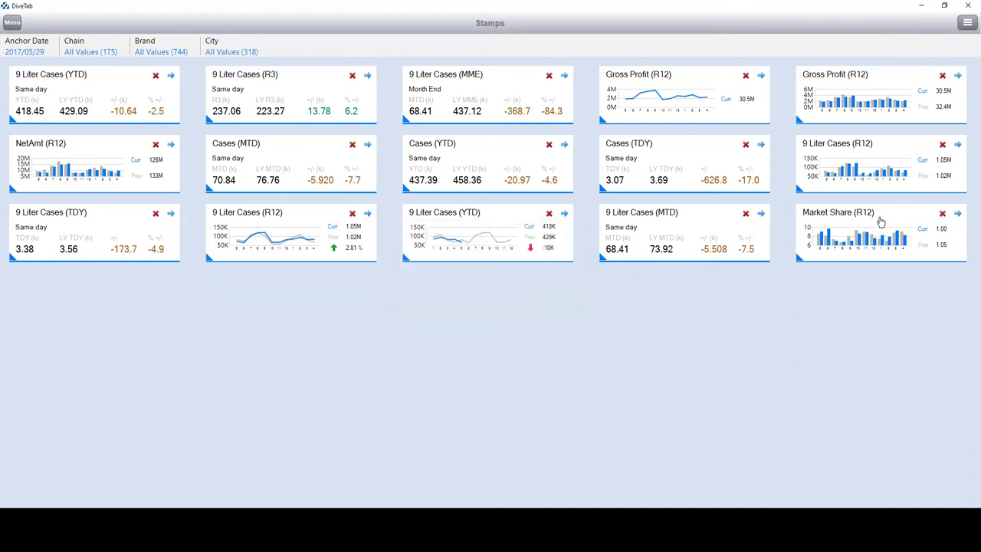
# Move the Market Share (R12) stamp before the 9 Liter Cases: YTD stamp
pyautogui.click(958, 214)
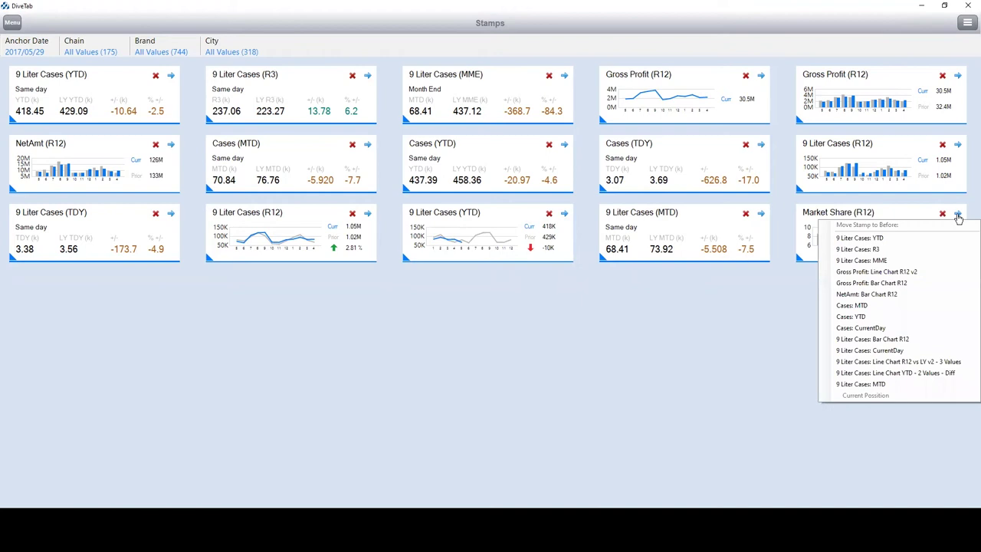
pyautogui.click(868, 240)
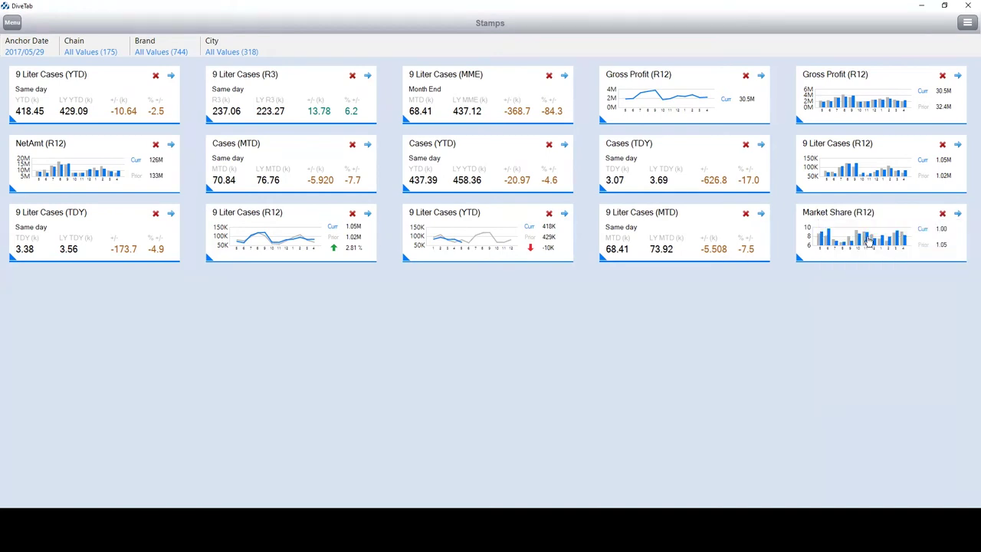